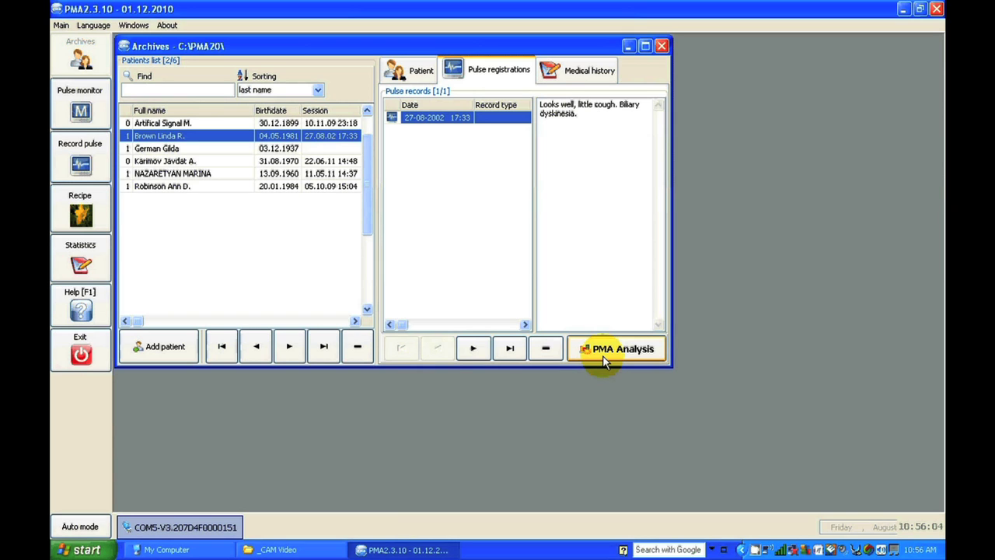
- Open the PMA analysis of the 27-08-2002 pulse record full-size and view its TriDosha, Acid-base balance and Qi matrix charts
left_click(605, 360)
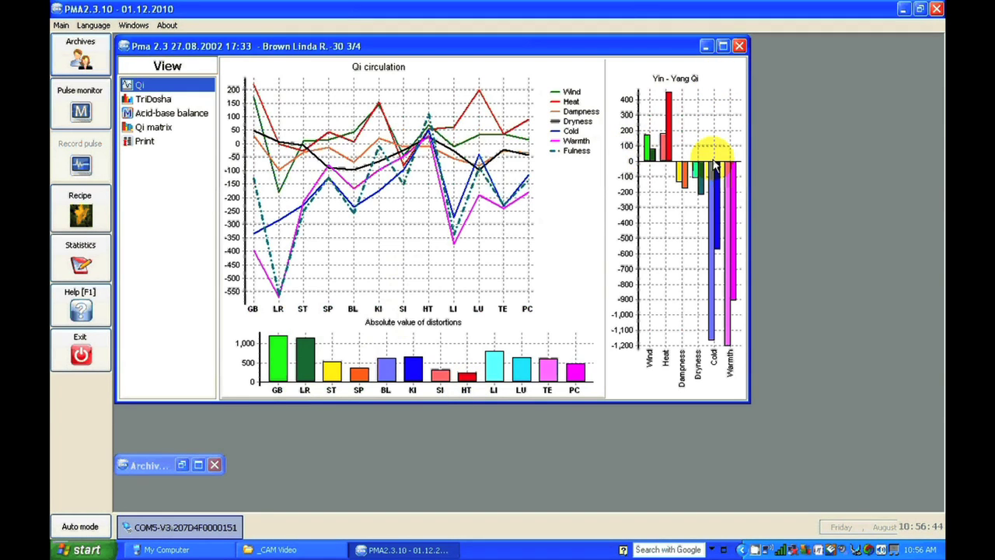
left_click(722, 46)
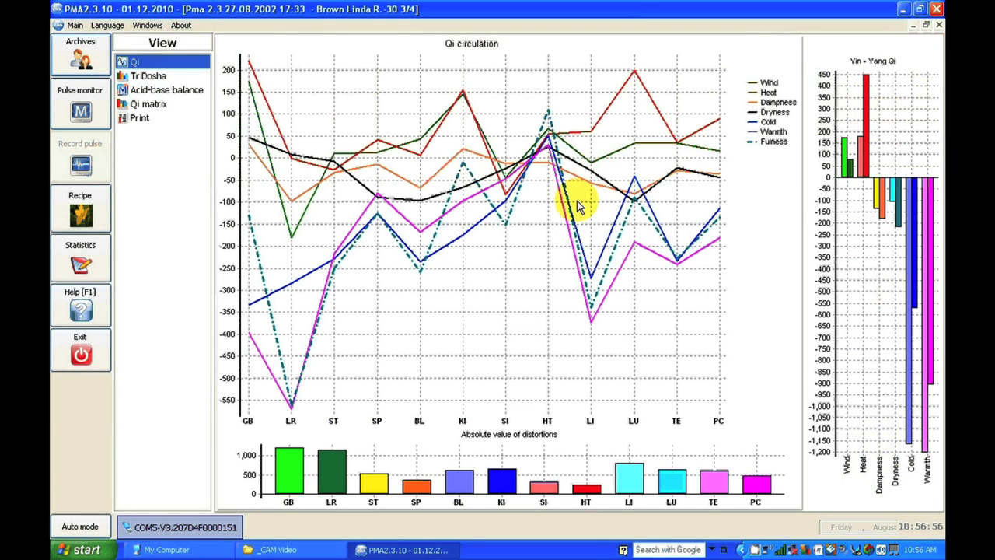
left_click(158, 81)
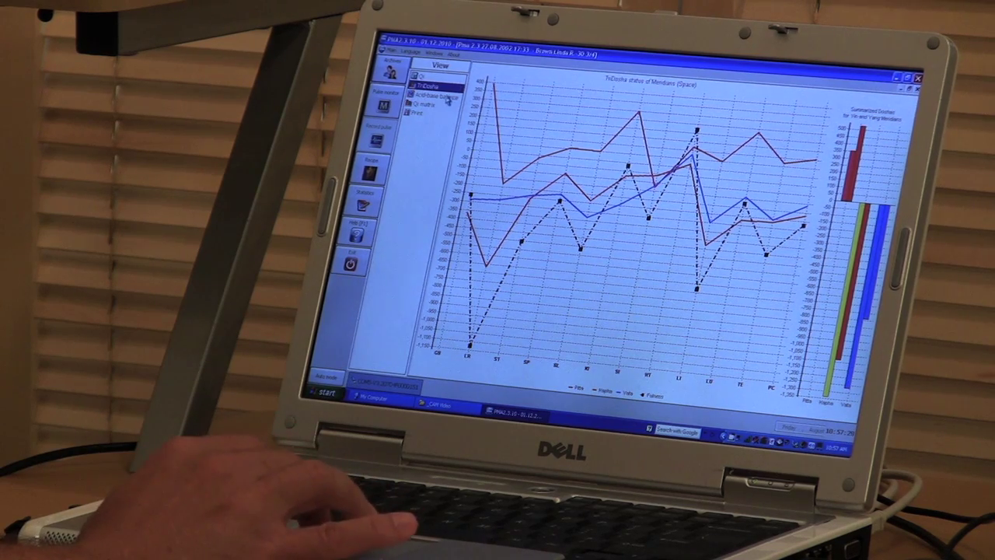
left_click(447, 98)
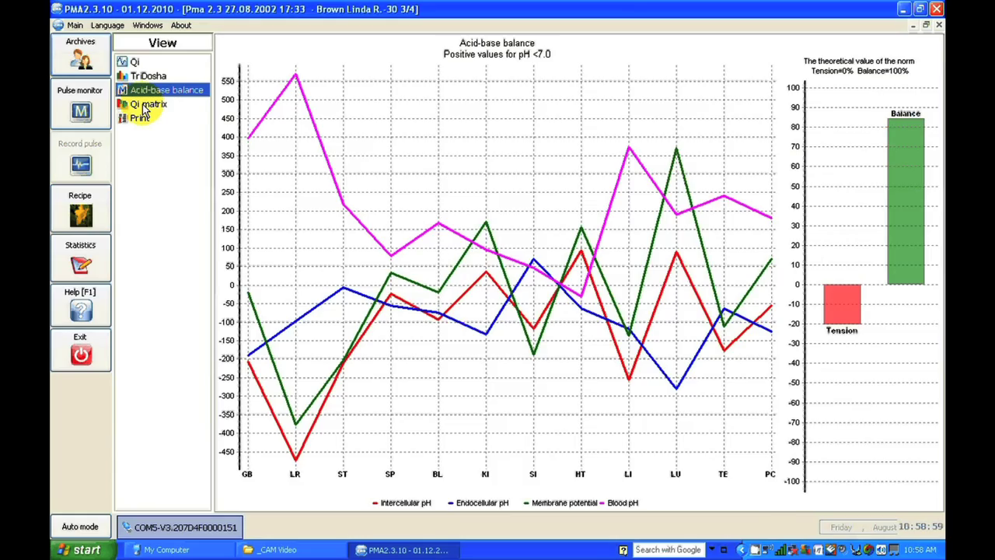
left_click(144, 105)
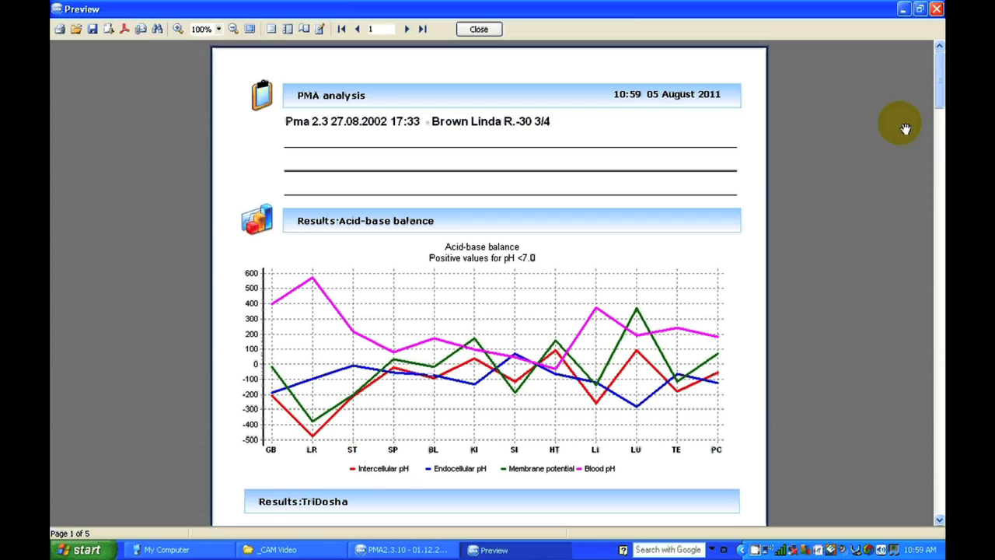
- Review the PMA analysis print preview through the Pulse waves section, return to the first page and close the preview
left_click_drag(935, 88, 939, 133)
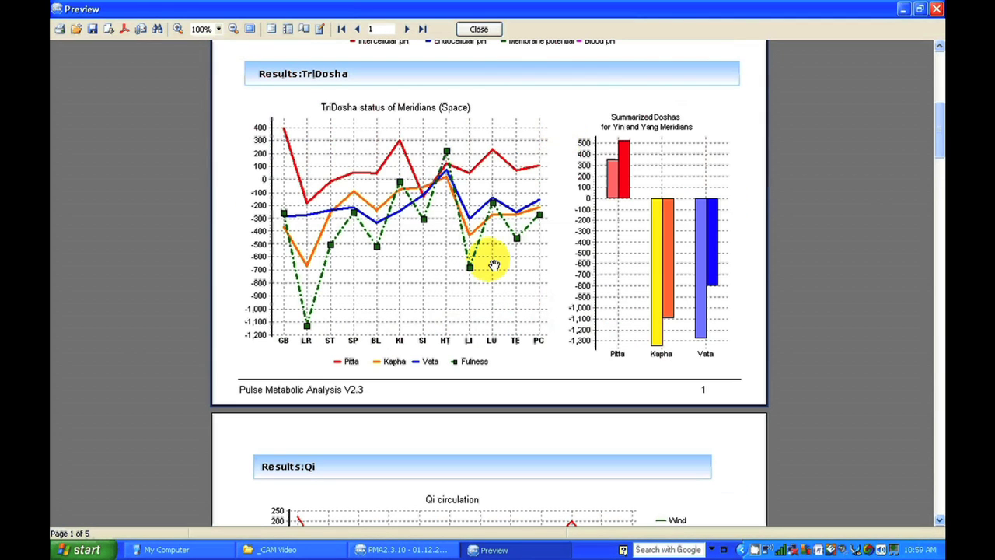
left_click_drag(938, 145, 941, 199)
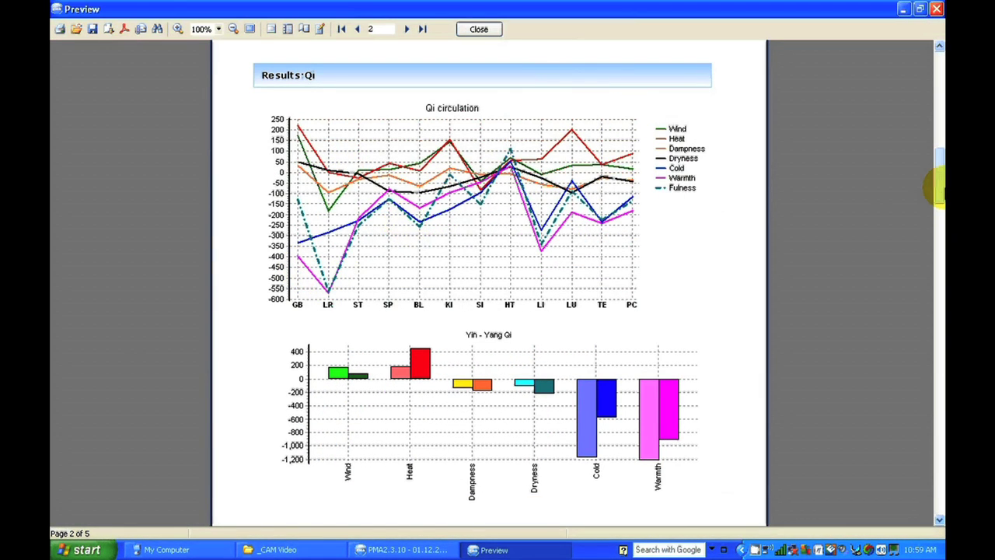
left_click_drag(940, 173, 938, 224)
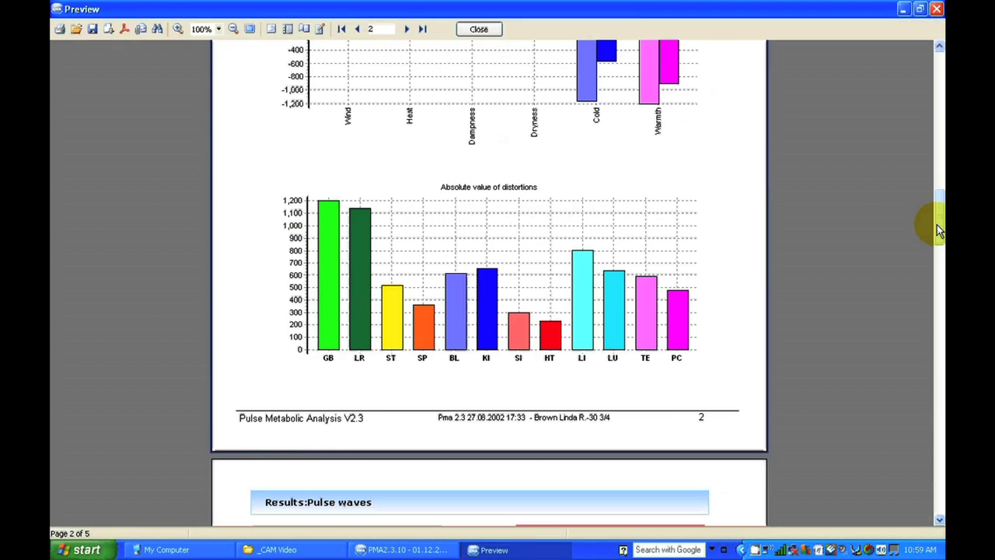
scroll(533, 151, "up", 2)
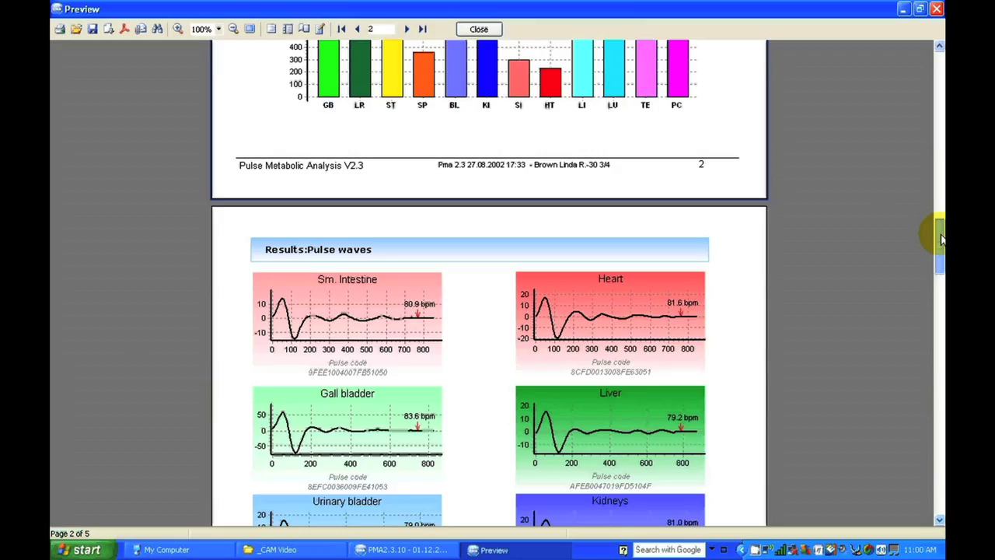
left_click_drag(941, 238, 942, 262)
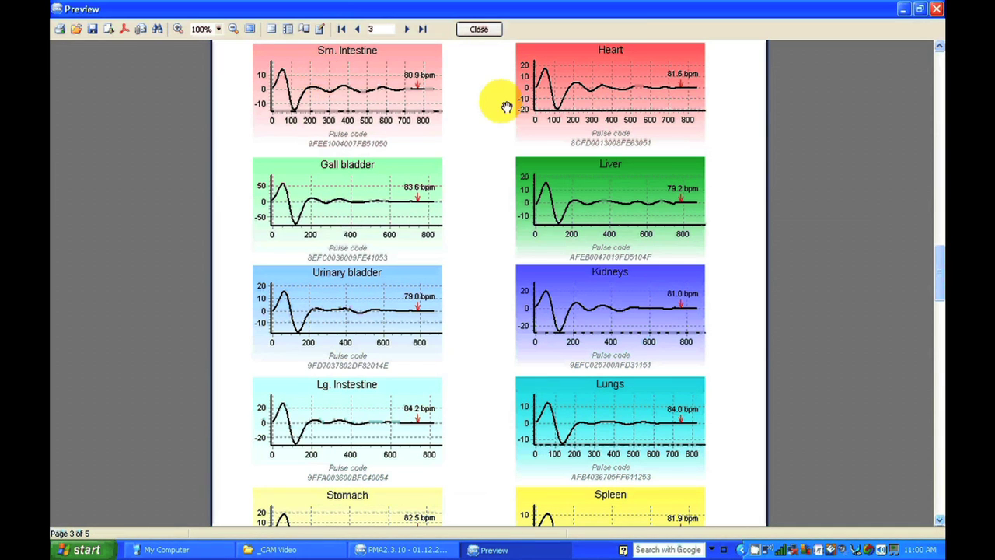
left_click_drag(937, 270, 939, 48)
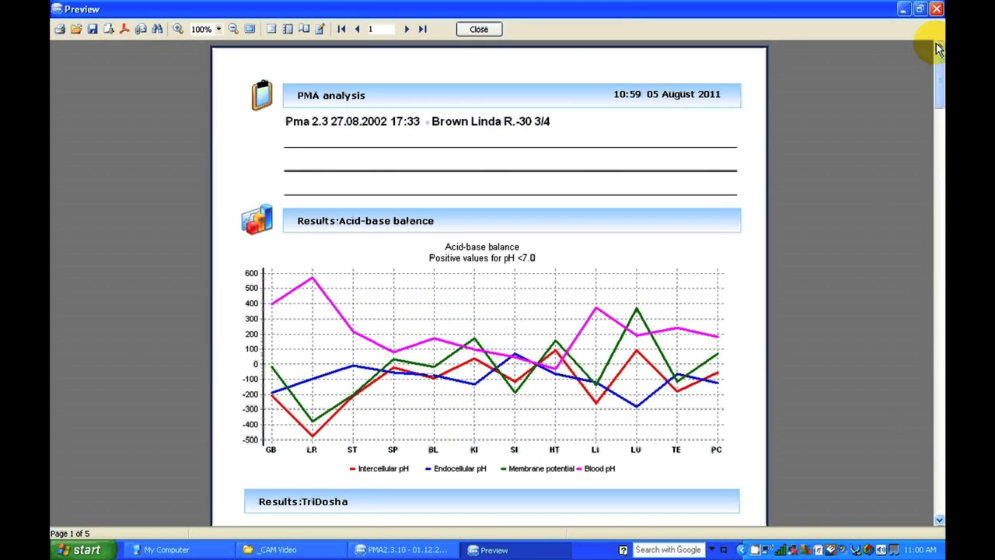
left_click(480, 29)
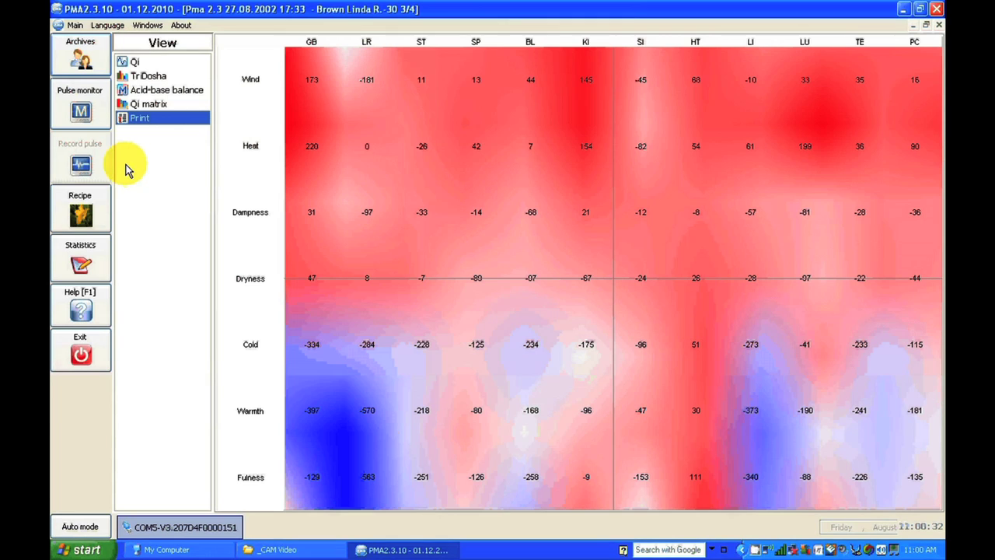
- Evaluate the 27-08-2002 record in Recipe, load the Five_Ions_EN.cds component base and show its correlation with the diagnosis
left_click(80, 212)
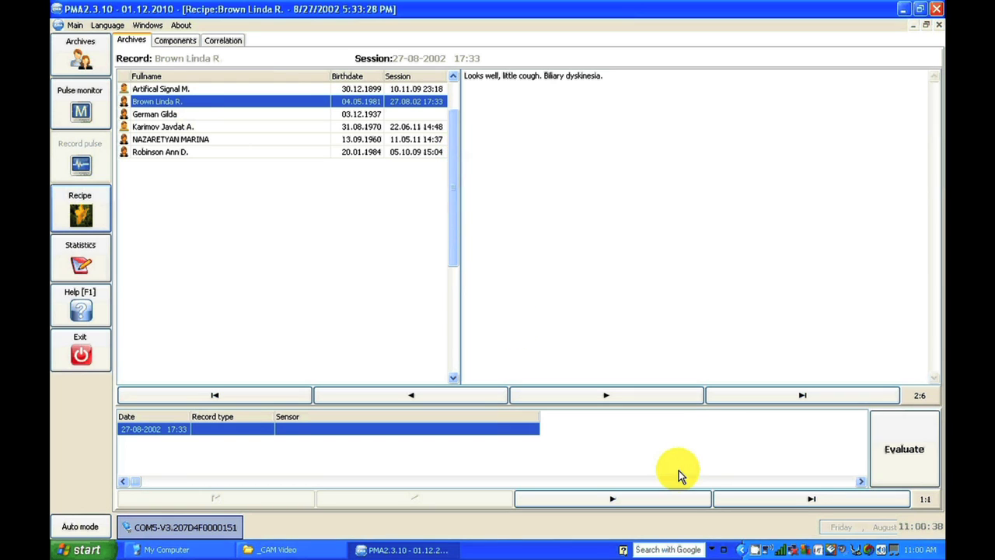
left_click(900, 445)
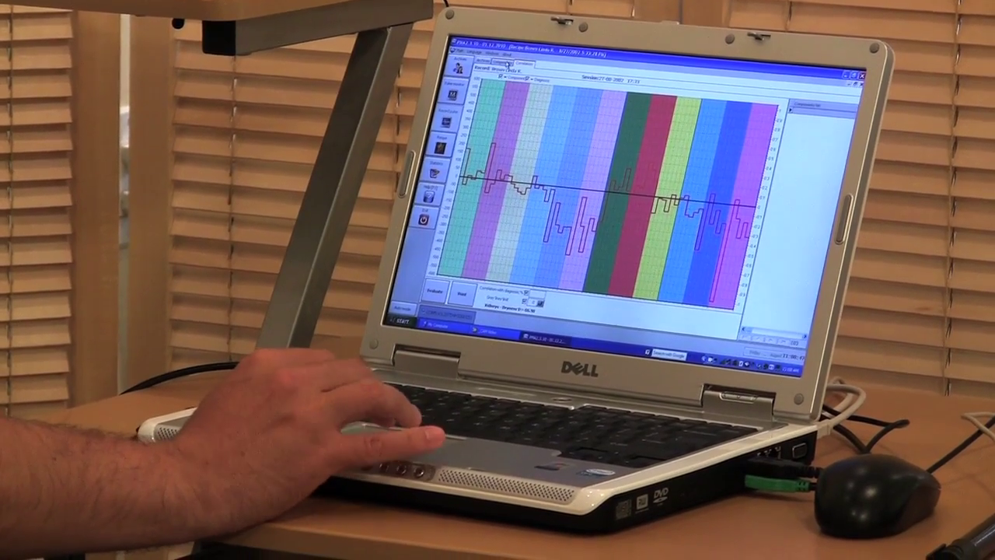
left_click(506, 61)
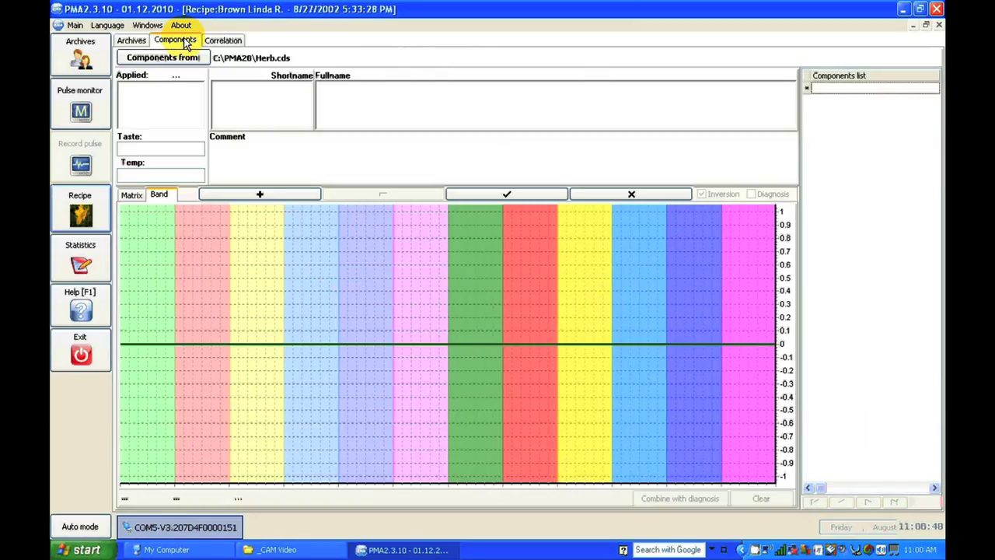
left_click(182, 61)
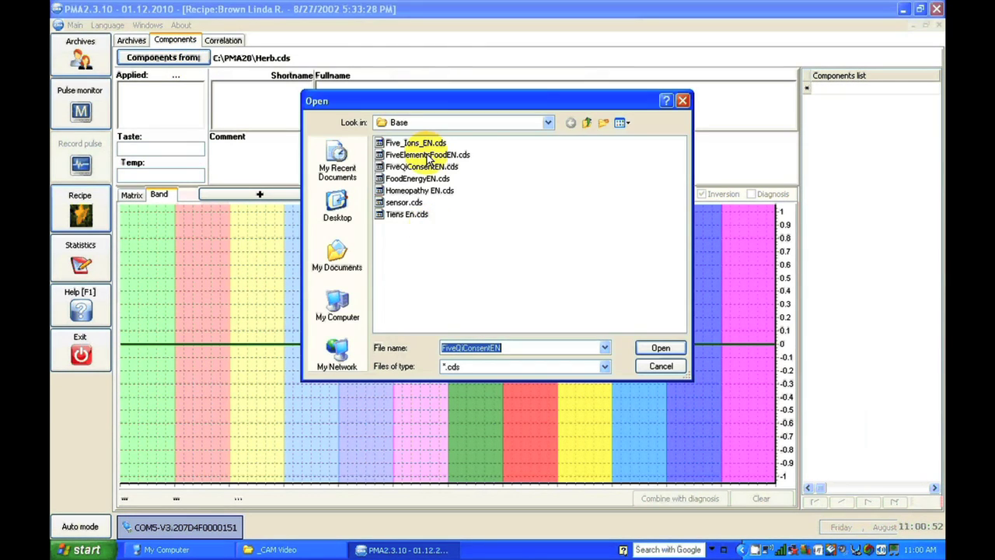
left_click(407, 144)
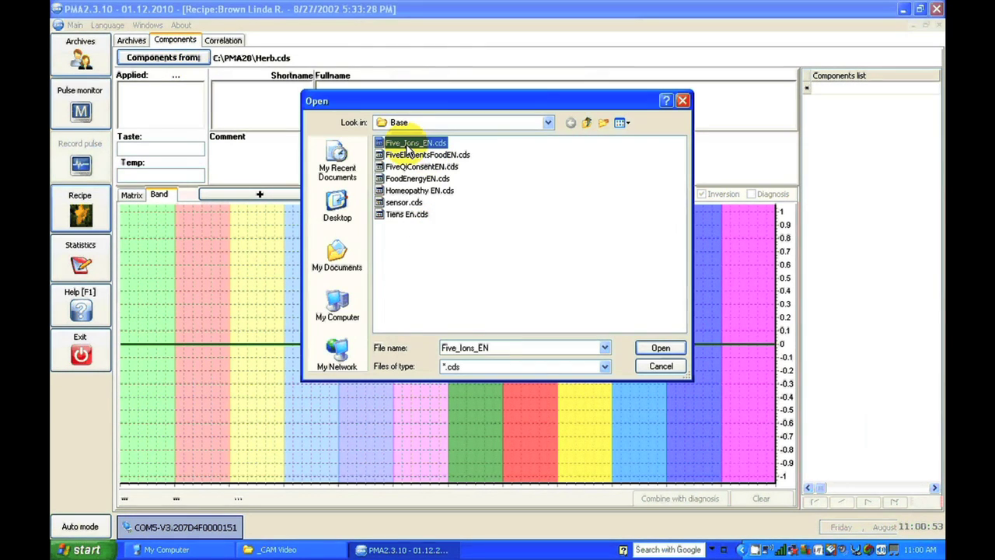
left_click(653, 348)
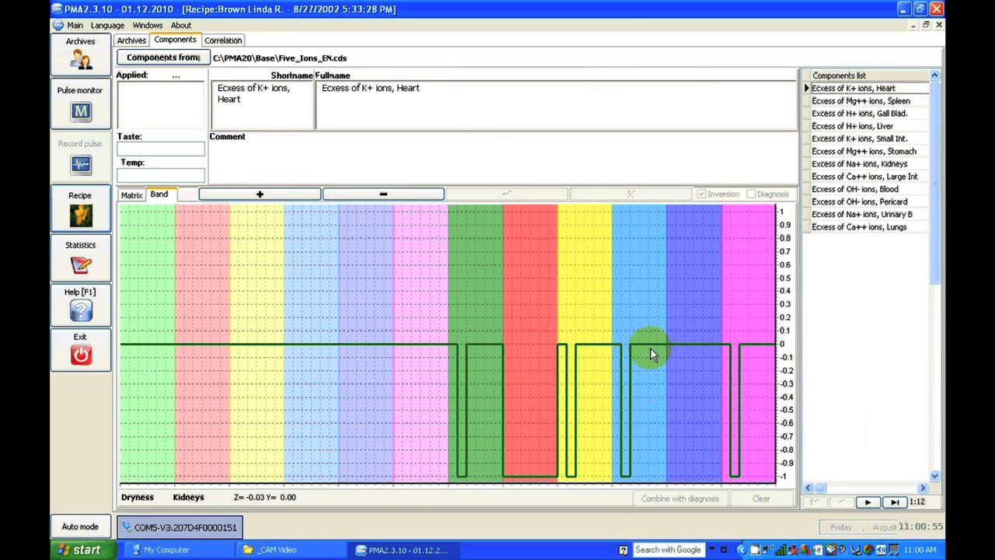
left_click(223, 40)
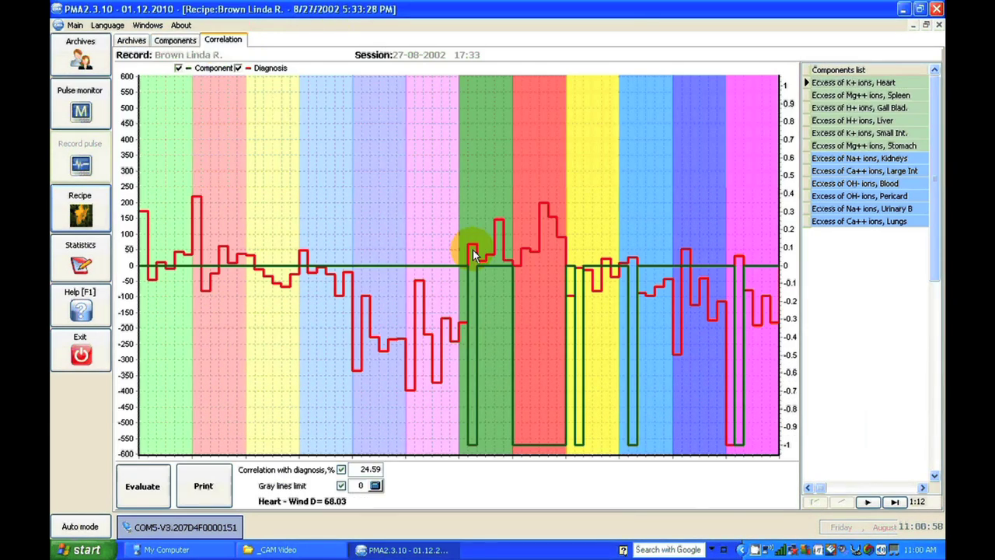
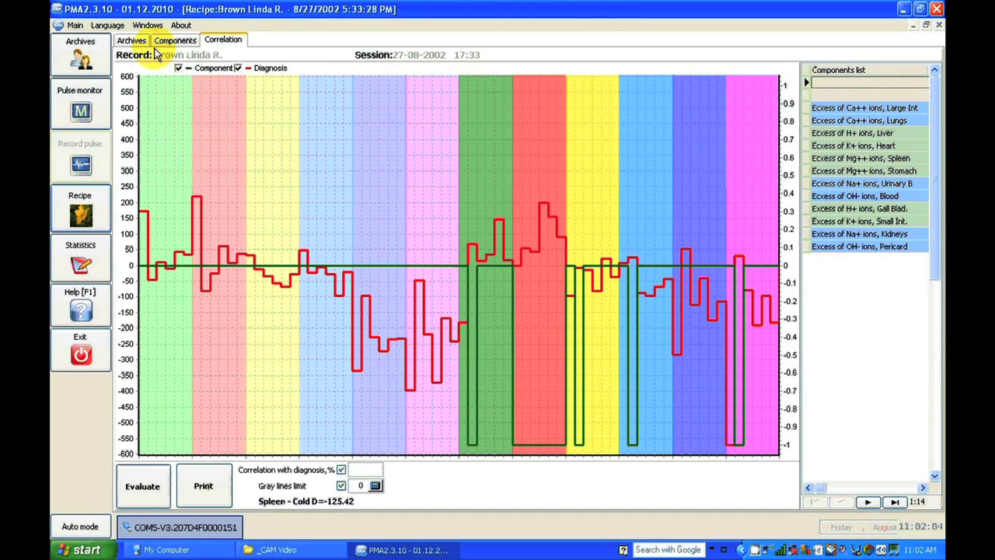
- Load the Homeopathy EN.cds component base and evaluate its correlation with the diagnosis
left_click(174, 41)
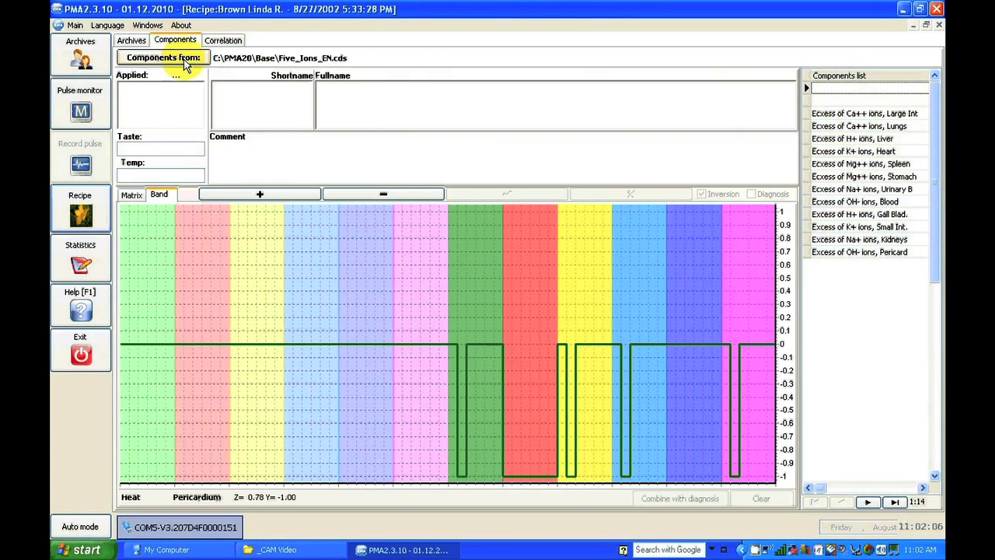
left_click(184, 62)
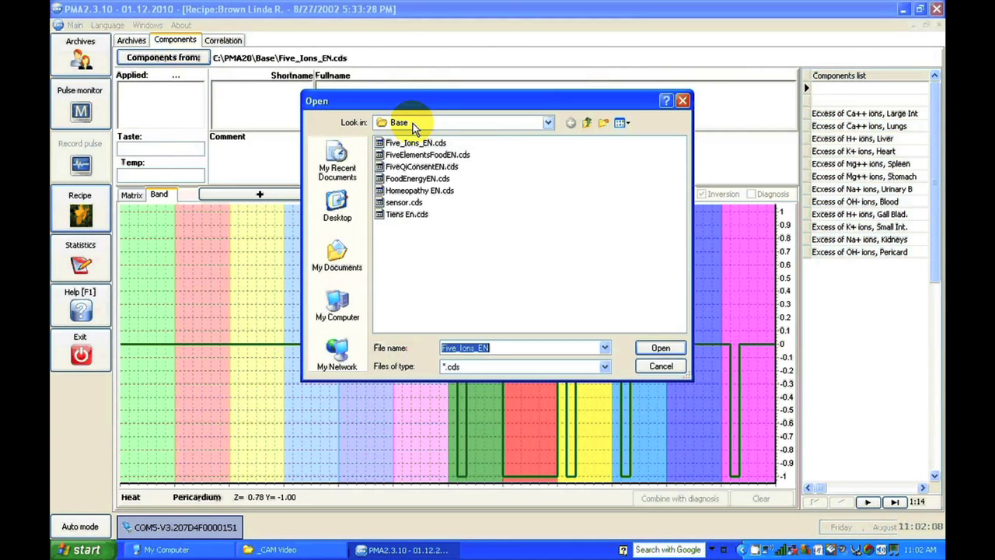
left_click(419, 192)
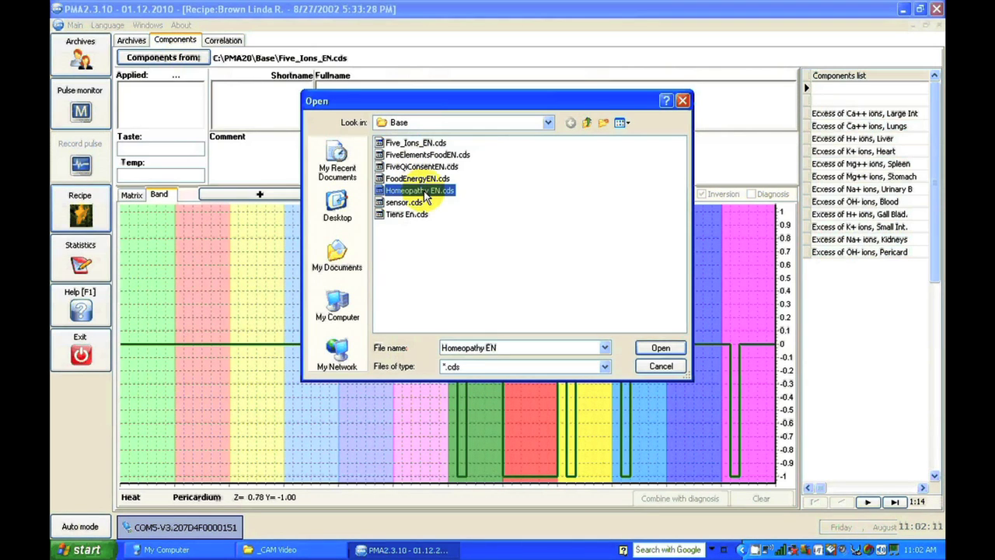
left_click(661, 347)
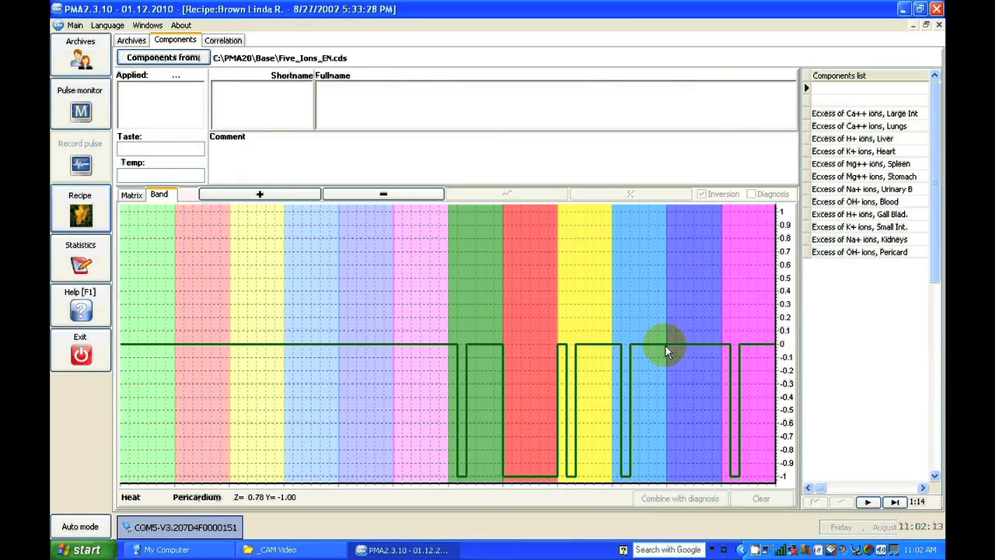
left_click(224, 42)
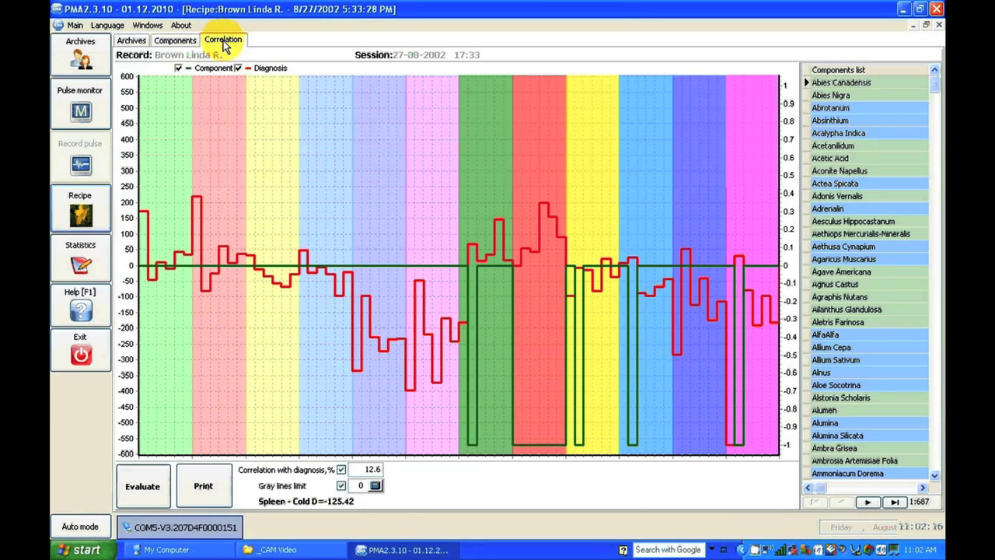
left_click(148, 482)
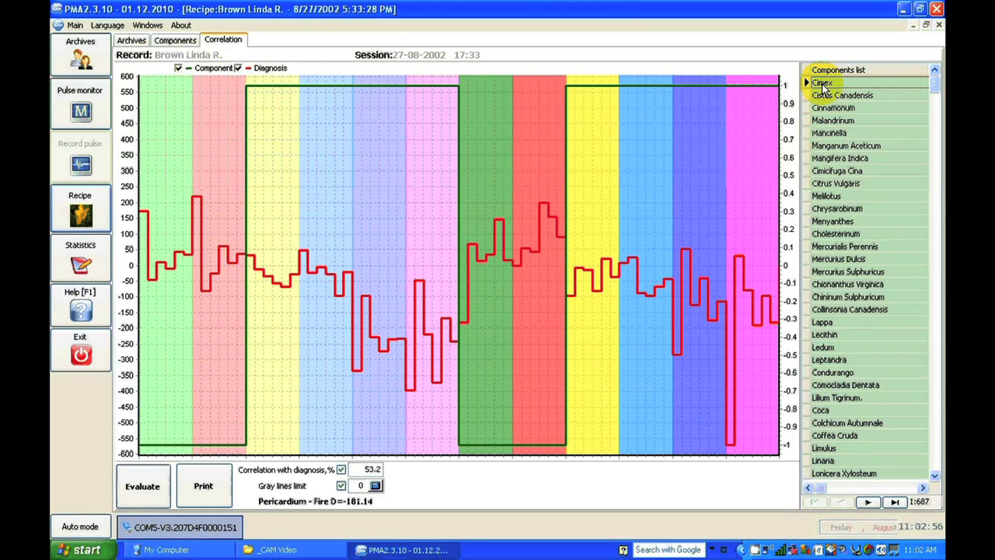
- Examine the Cimex and Cistus Canadensis entries at the start of the evaluated homeopathy components list
left_click(824, 84)
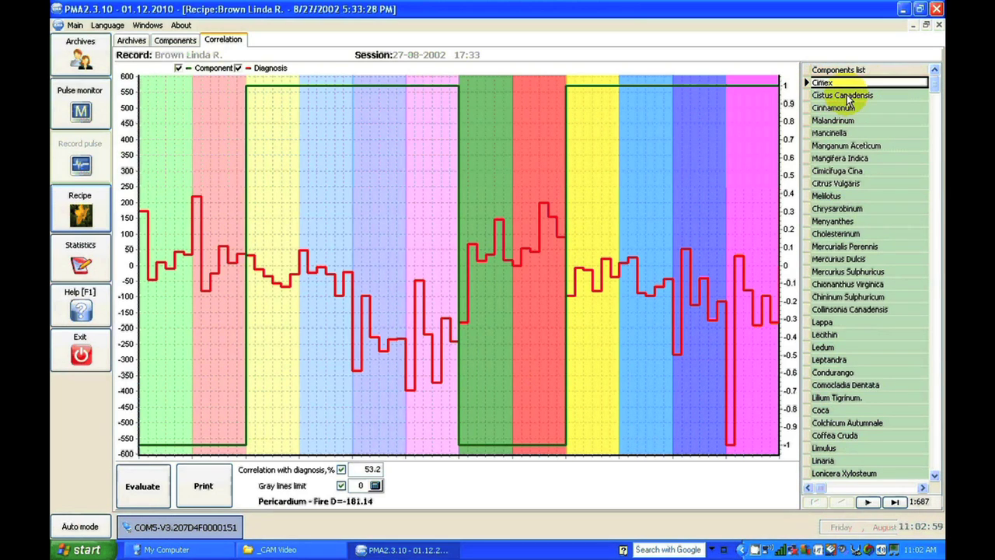
left_click(847, 98)
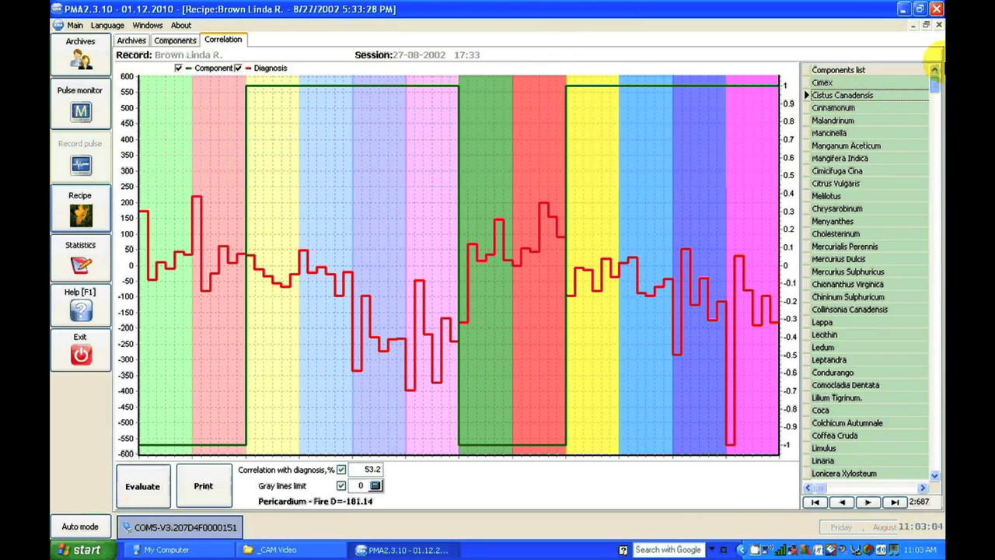
left_click(935, 70)
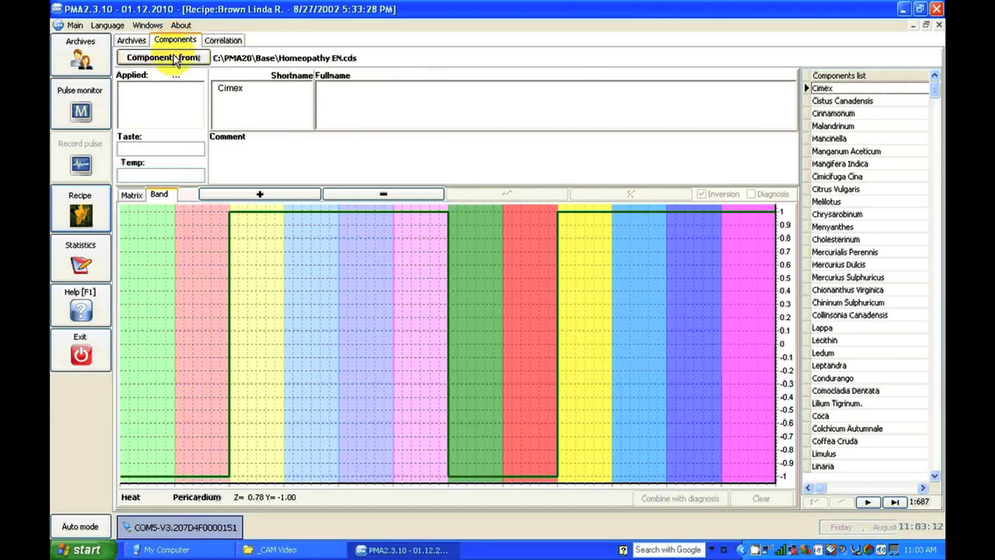
- Load the Tiens En.cds component base and evaluate its correlation with the diagnosis
left_click(174, 61)
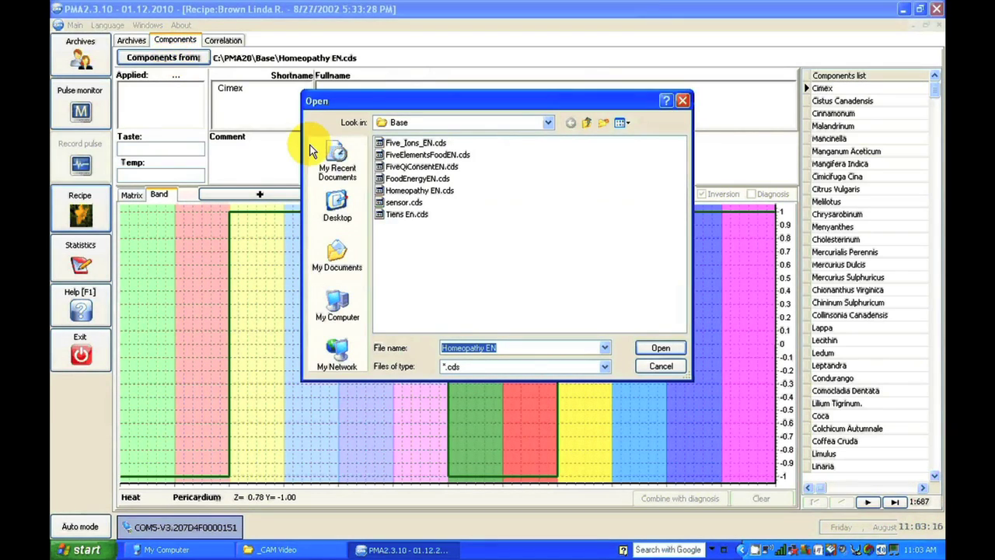
left_click(394, 215)
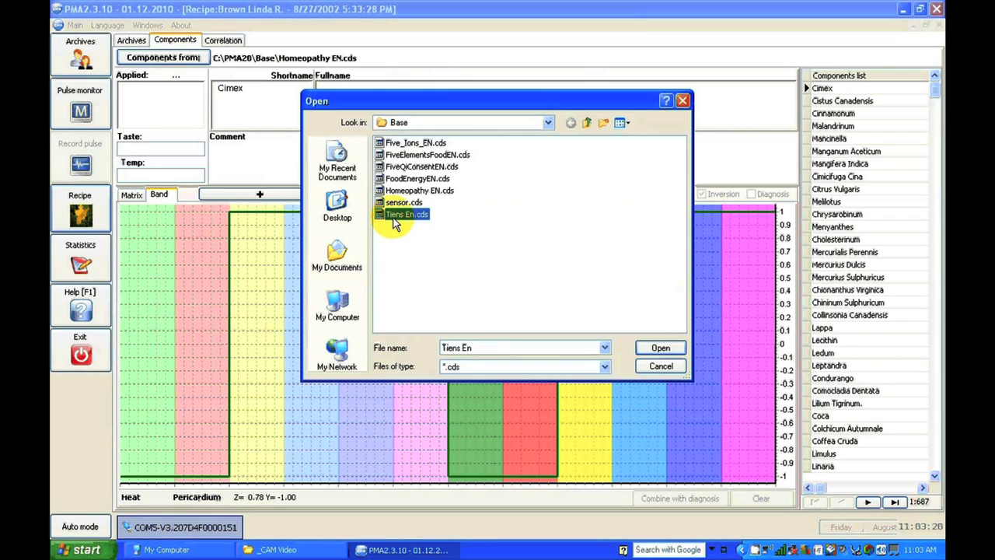
left_click(661, 349)
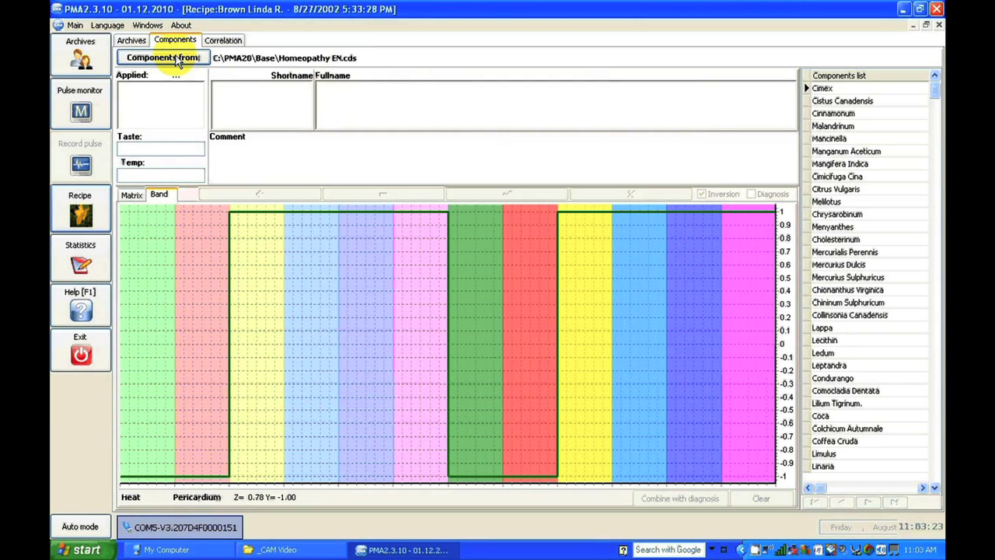
left_click(221, 39)
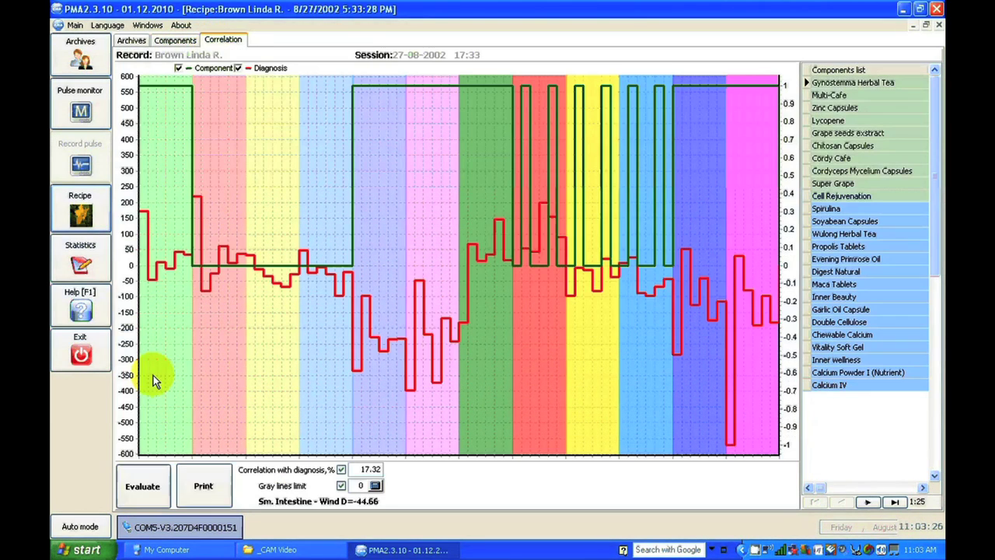
left_click(144, 488)
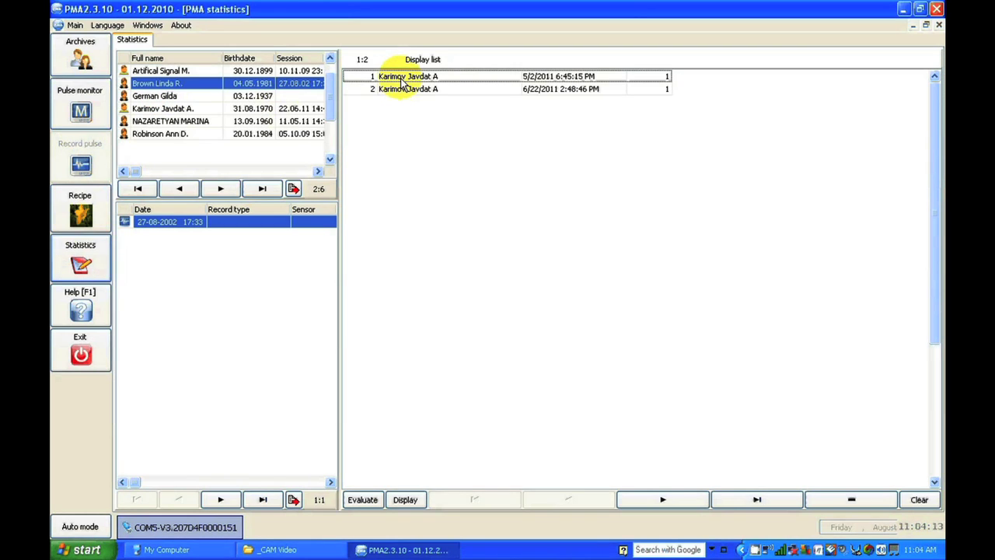
- Browse the statistics patient list, evaluate the two records in the display list and view their Top 10 ABS comparison
left_click(220, 189)
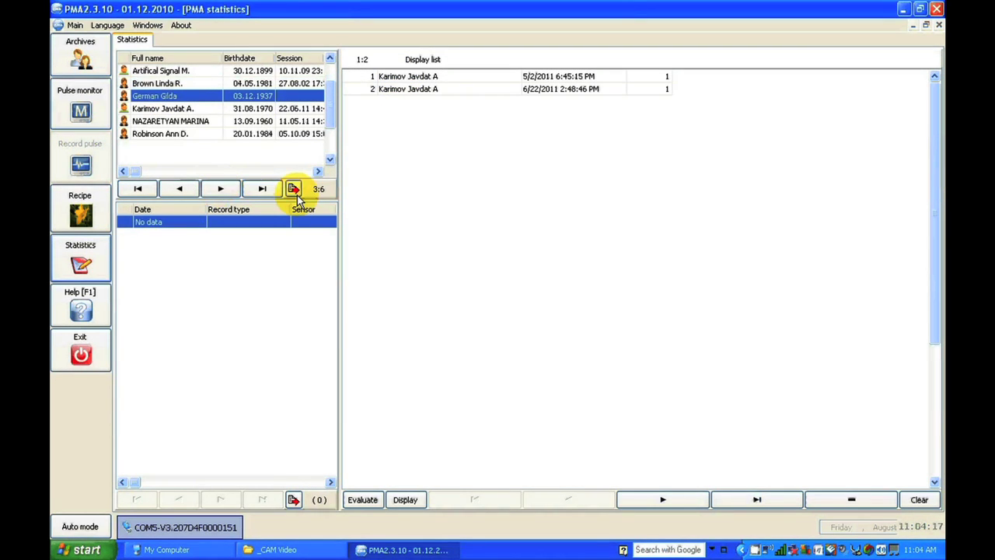
left_click(386, 73)
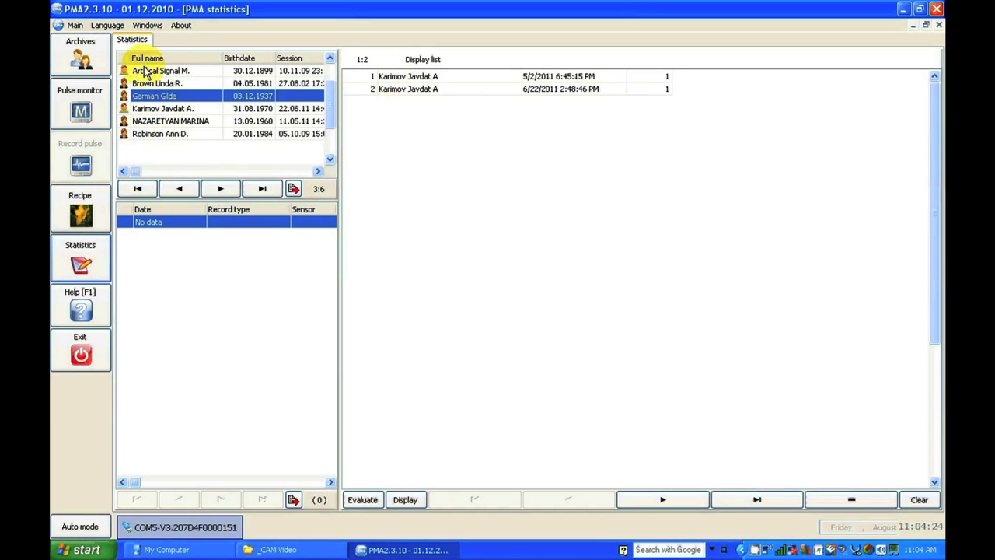
left_click(156, 83)
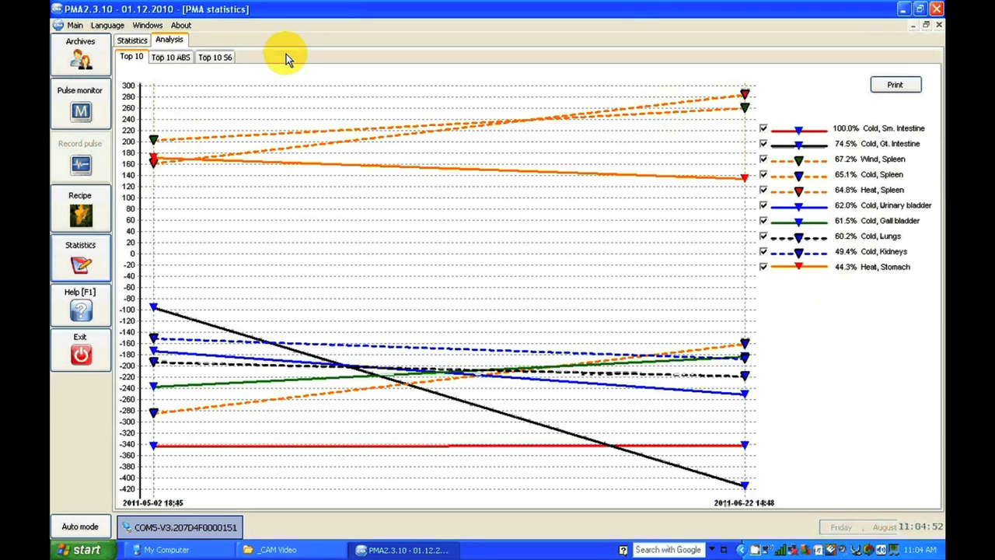
left_click(178, 58)
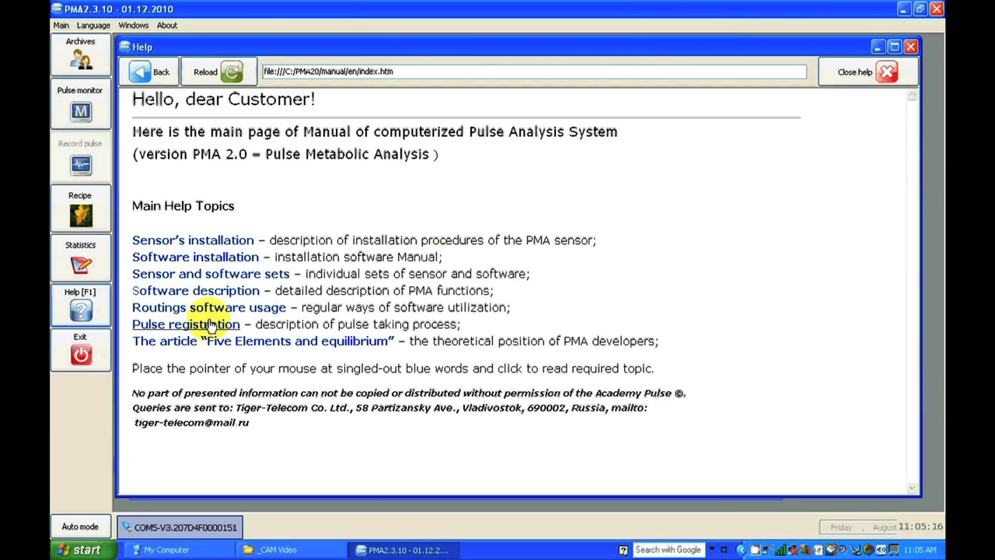
- Read the Introduction of the manual's "Five Elements and equilibrium" article and look through the text that follows
left_click(262, 342)
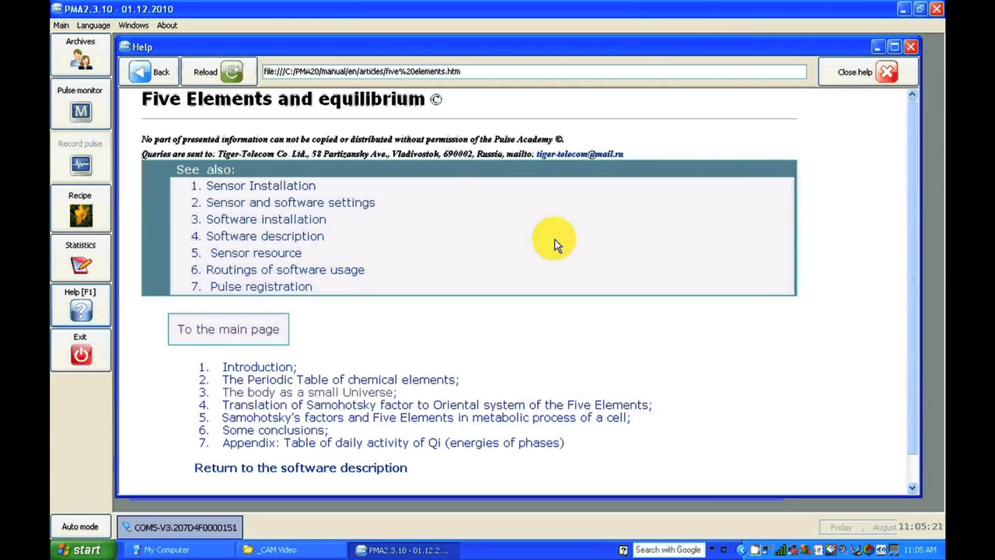
left_click(254, 370)
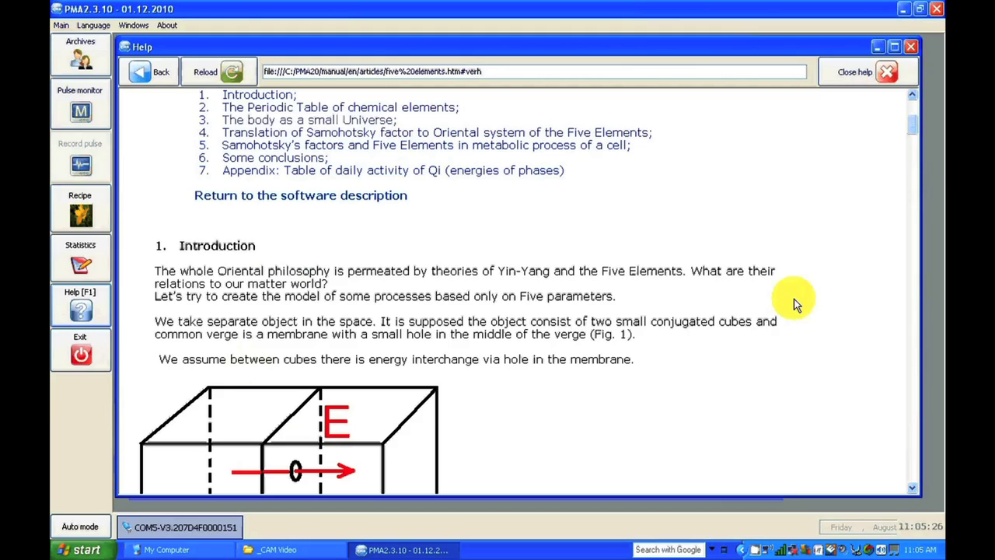
left_click_drag(911, 146, 877, 307)
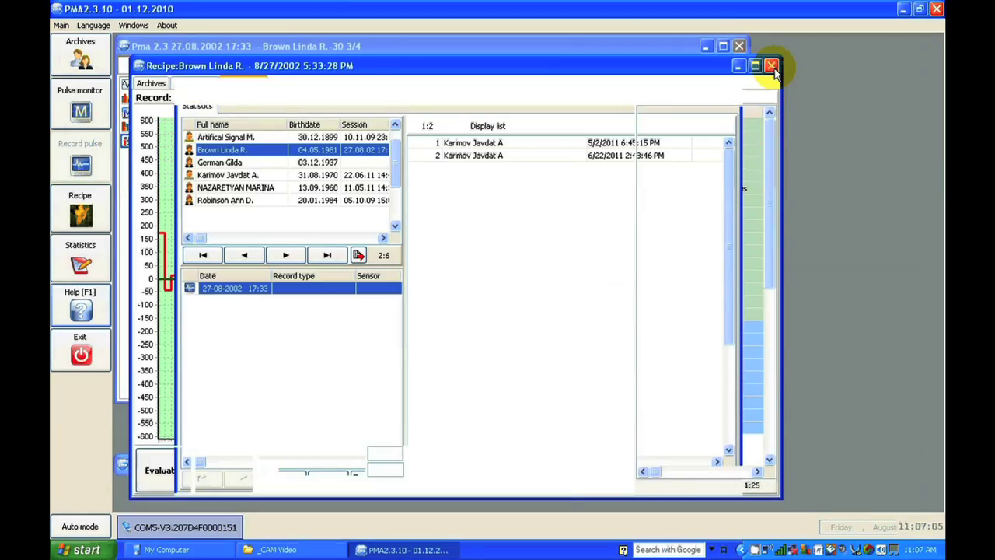
- Close the Recipe and pulse analysis windows to return to the patient archive
left_click(774, 67)
left_click(732, 90)
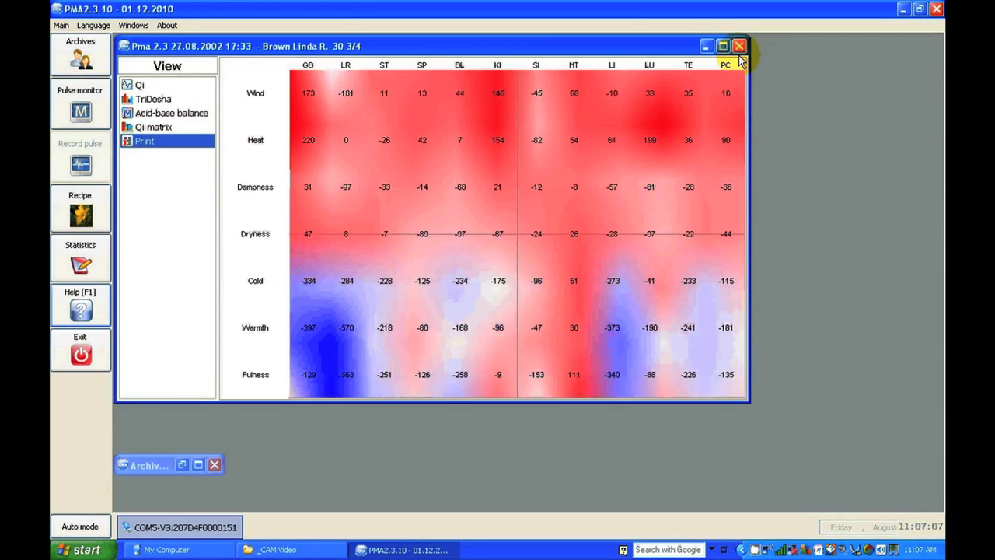
left_click(740, 46)
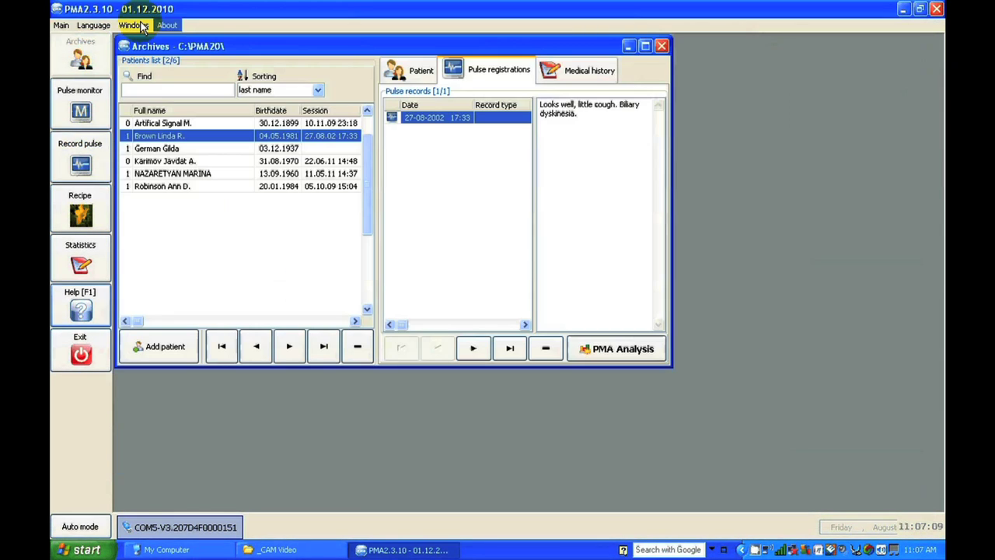
- Open the sensor control panel and review its Sensor, Signal and Pulse settings and the Log
left_click(60, 25)
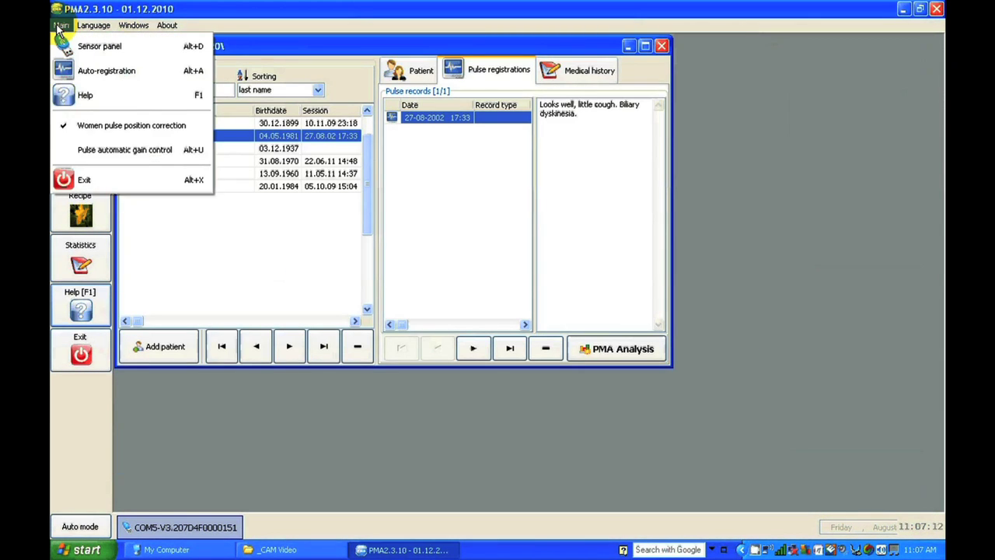
left_click(69, 45)
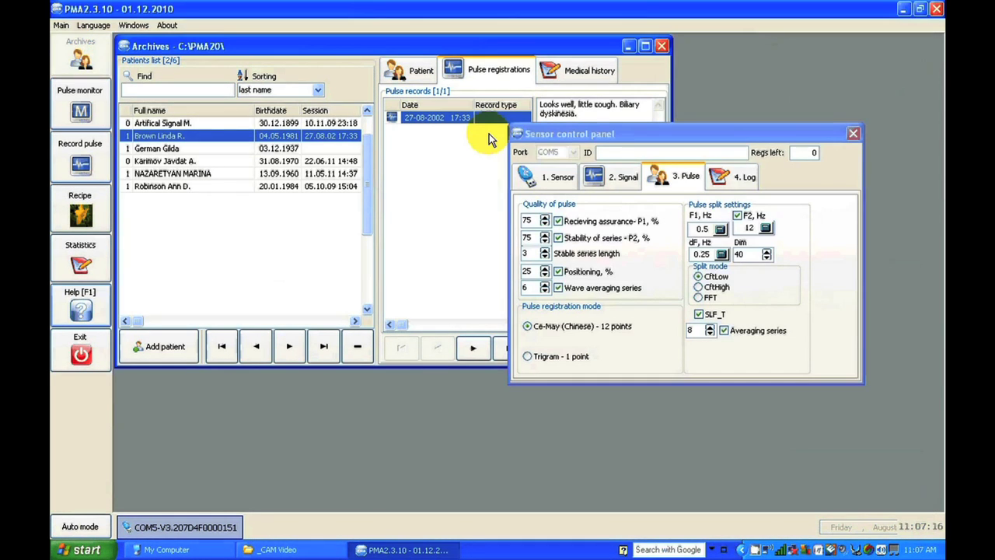
left_click(552, 174)
left_click(709, 248)
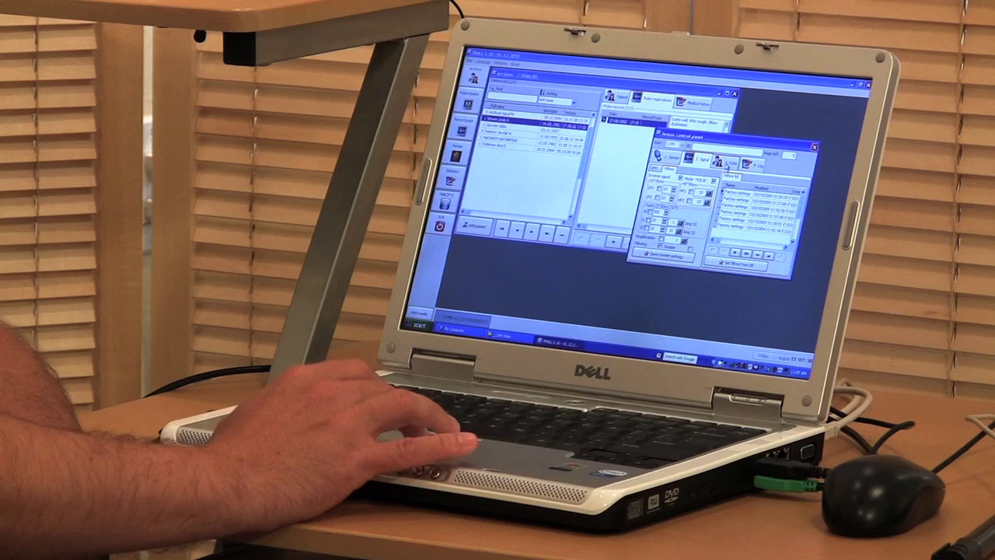
left_click(727, 163)
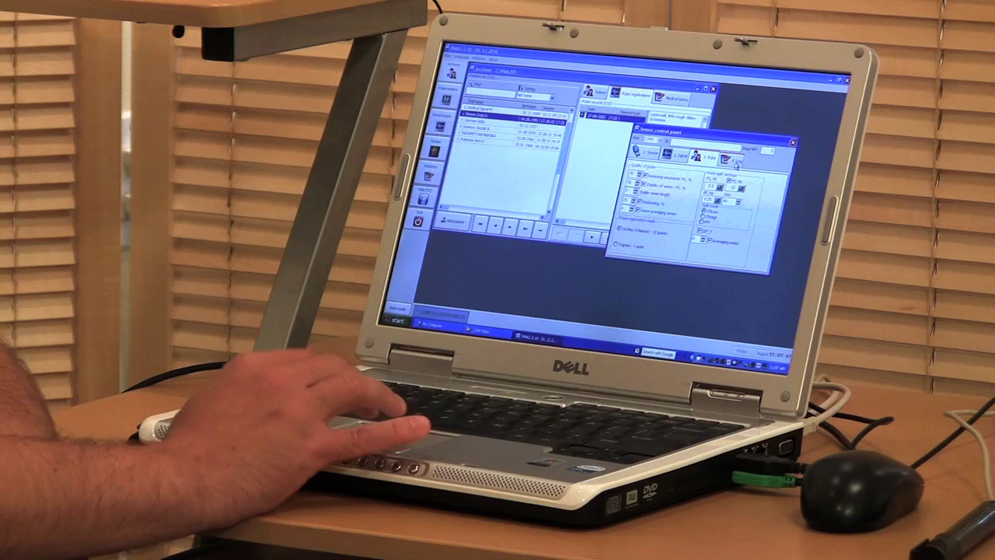
left_click(735, 176)
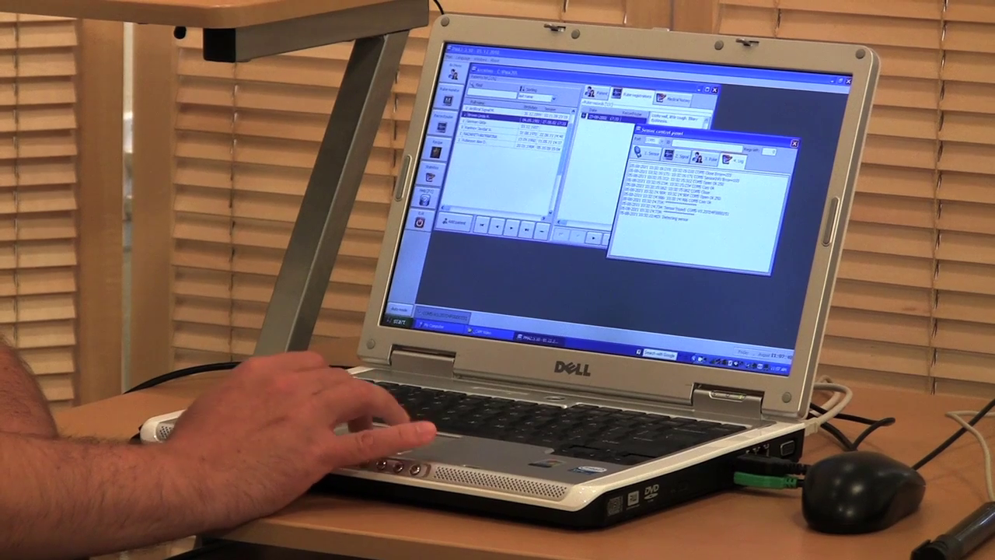